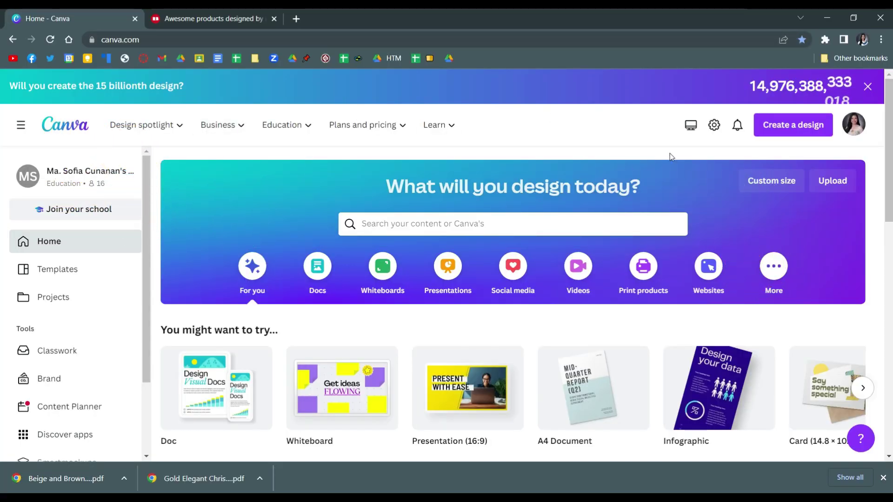
# Create a new custom-size Canva design at 2000 × 2000 px
pyautogui.click(811, 132)
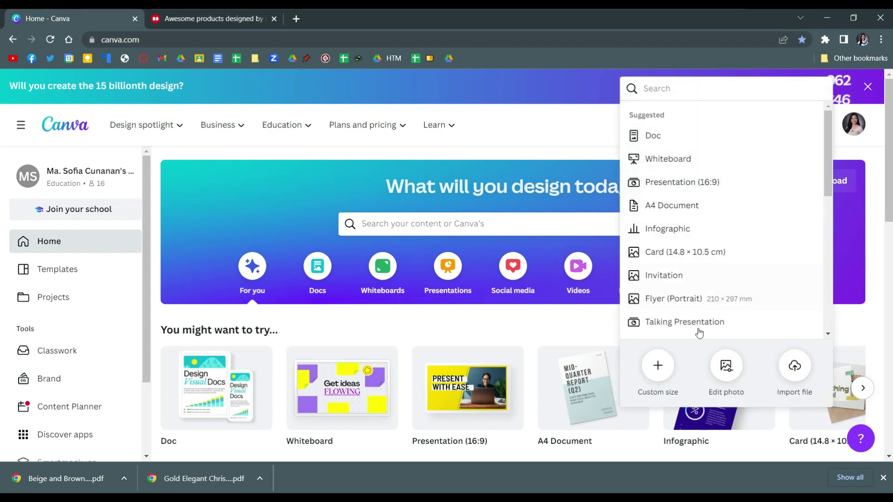
pyautogui.click(663, 365)
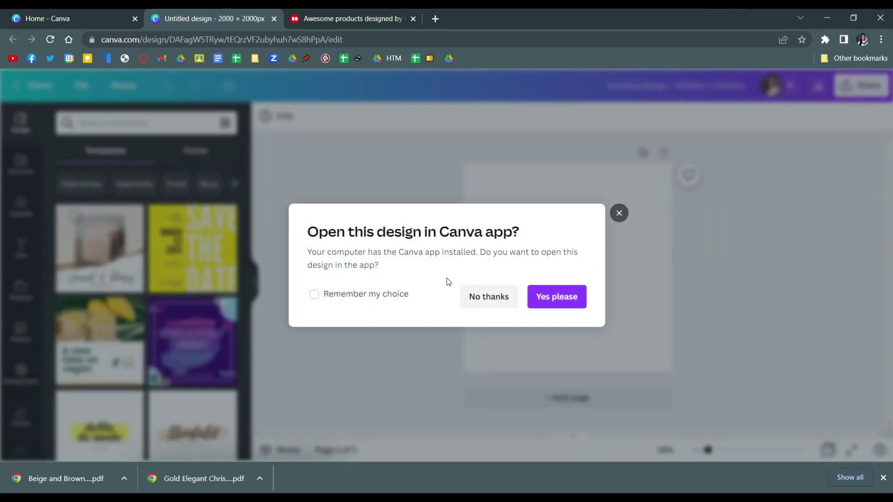
# Decline the Canva desktop app prompt and show the Elements library
pyautogui.click(484, 291)
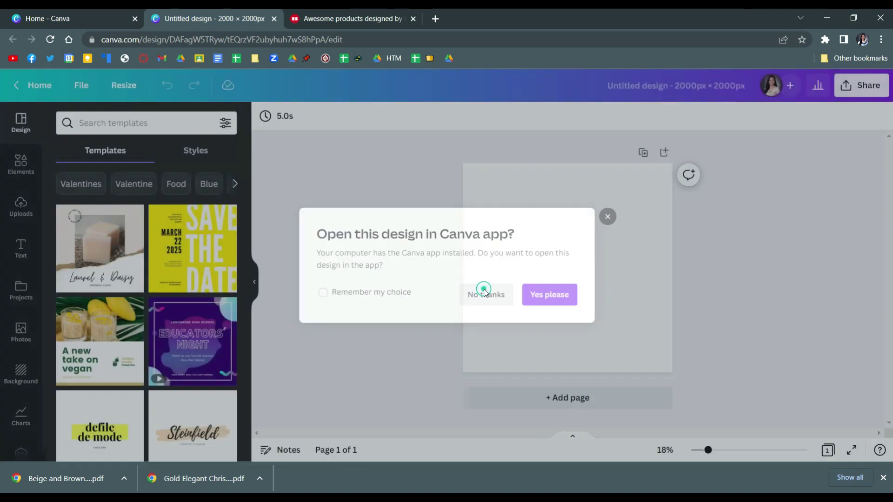
pyautogui.click(20, 165)
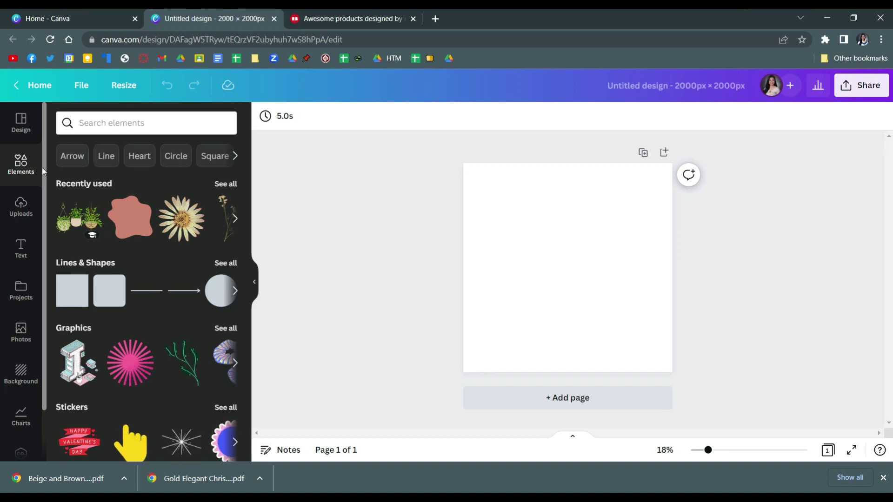
# Add the hanging-plants graphic, then a pink circle from a 'shapes' search over the left plant
pyautogui.click(79, 219)
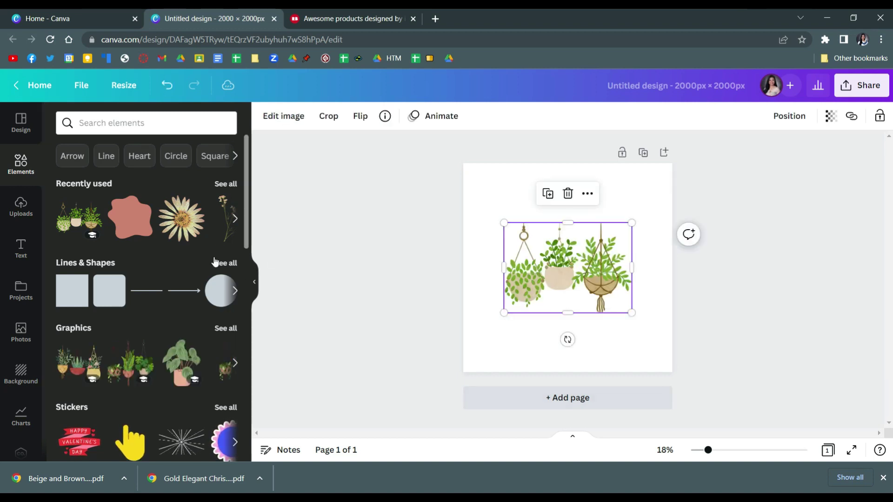
pyautogui.click(136, 124)
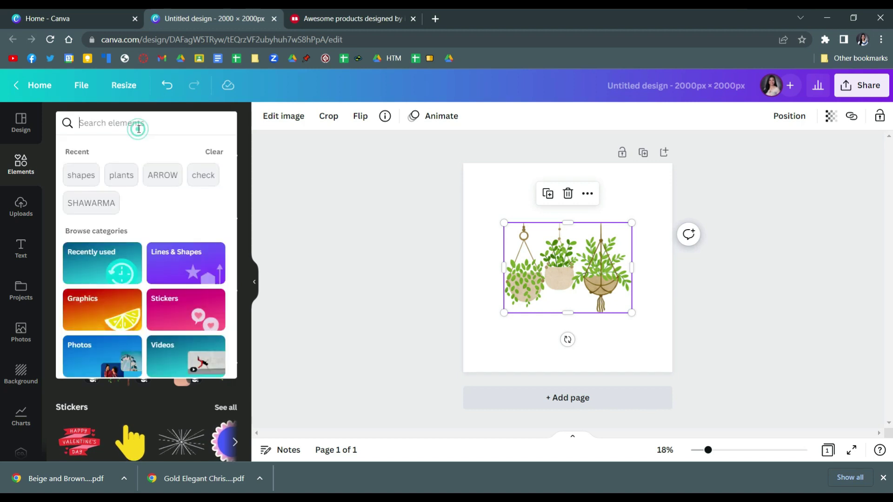
pyautogui.write('sha')
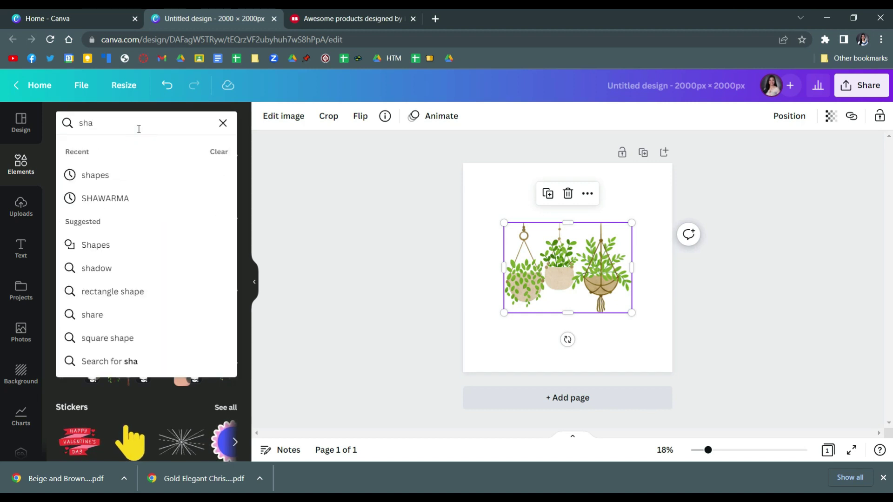
pyautogui.write('pes')
pyautogui.press('Return')
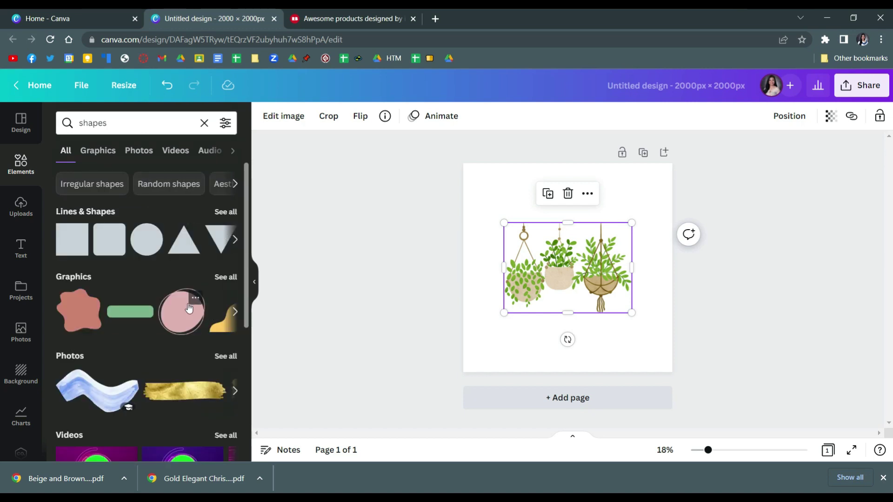
pyautogui.click(179, 319)
pyautogui.moveTo(548, 287); pyautogui.dragTo(504, 291)
# Turn the circle brown, send it behind the plants, and enlarge it around all three
pyautogui.click(265, 118)
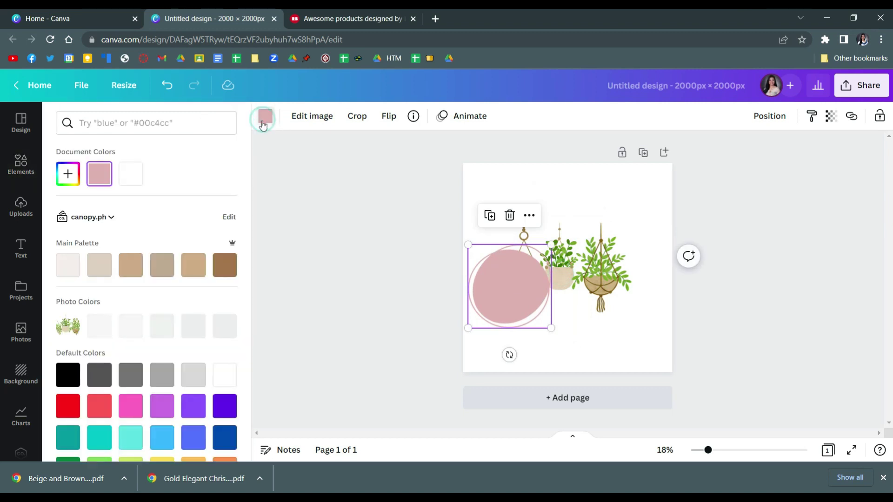
pyautogui.click(225, 267)
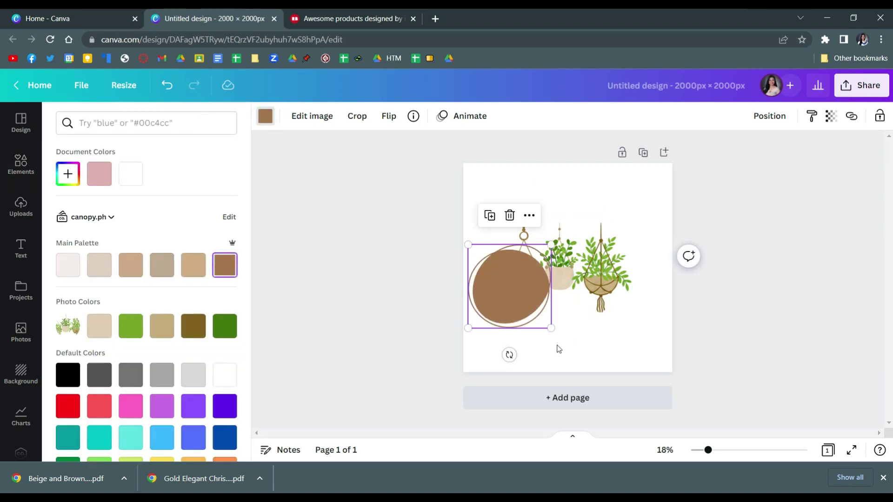
pyautogui.rightClick(504, 293)
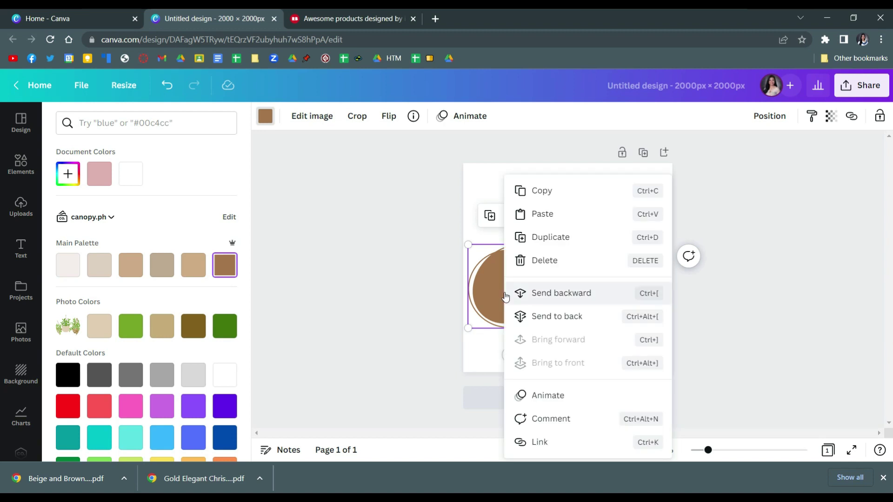
pyautogui.click(576, 301)
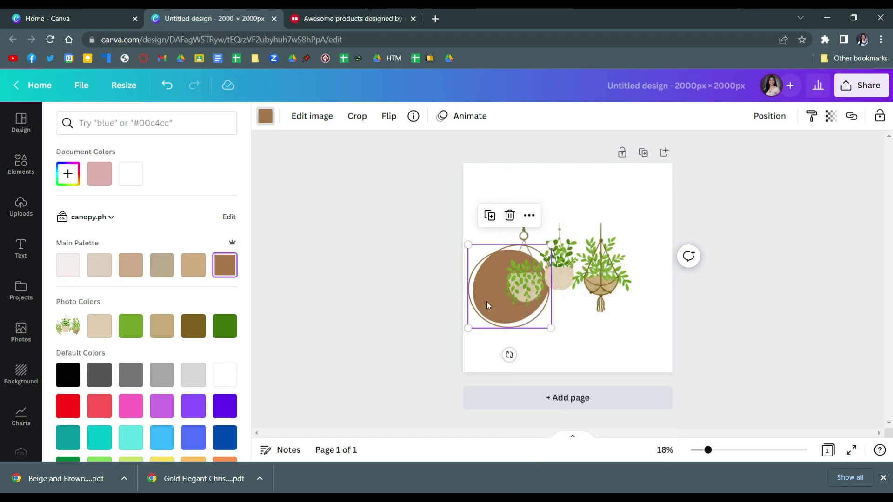
pyautogui.moveTo(488, 300); pyautogui.dragTo(660, 339)
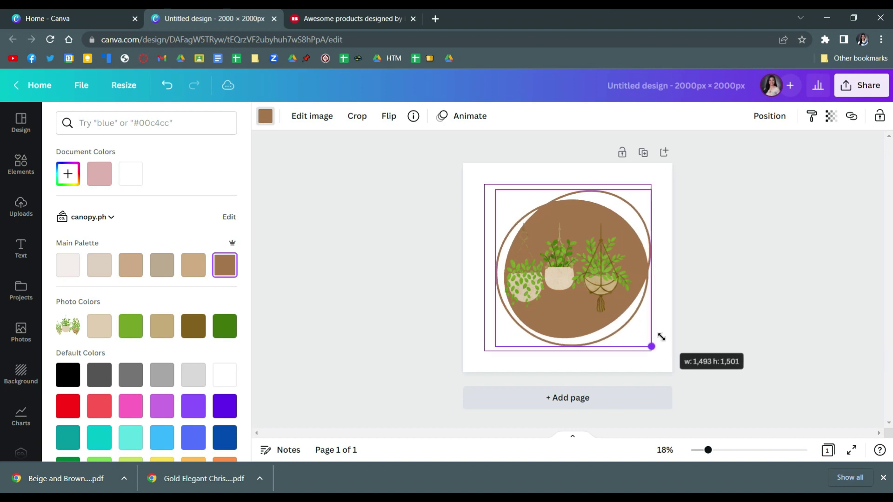
pyautogui.moveTo(561, 318); pyautogui.dragTo(549, 320)
# Try several Main Palette shades and settle on tan for the circle
pyautogui.click(200, 267)
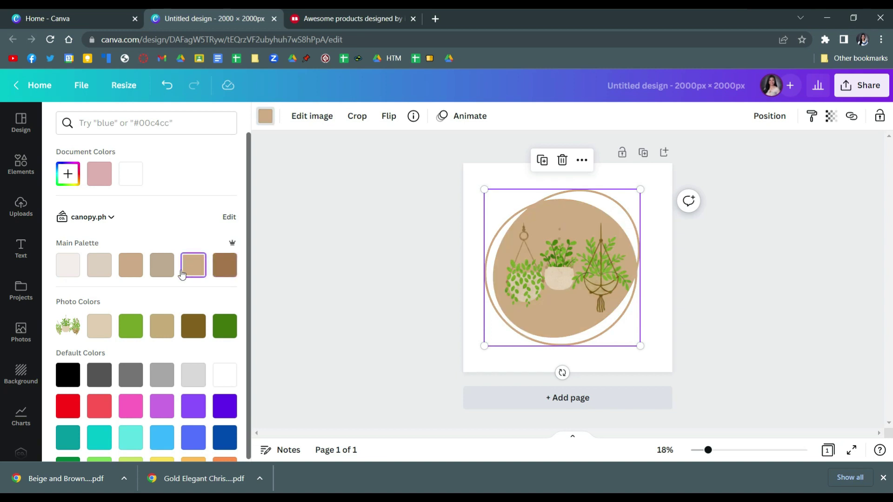
pyautogui.click(139, 272)
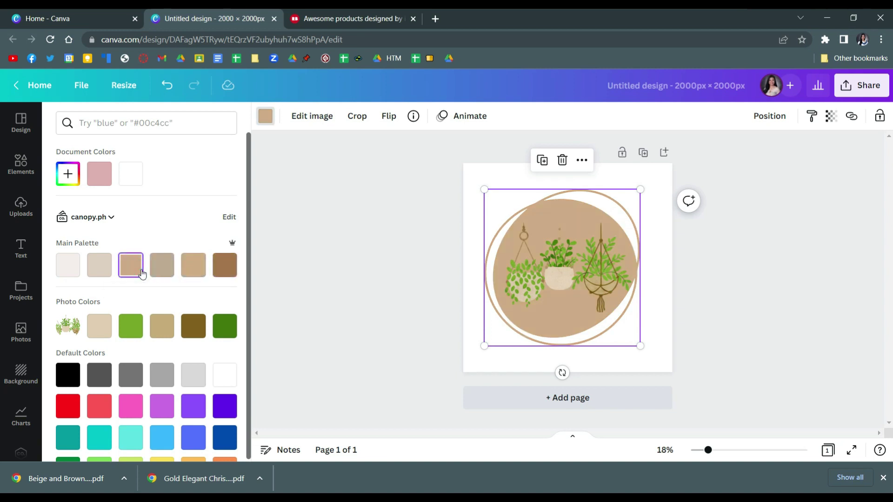
pyautogui.click(94, 266)
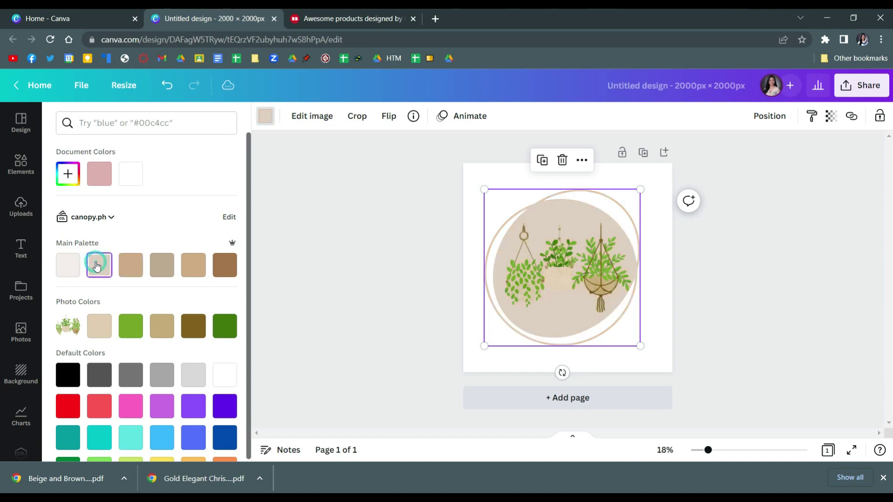
pyautogui.click(127, 265)
pyautogui.click(155, 263)
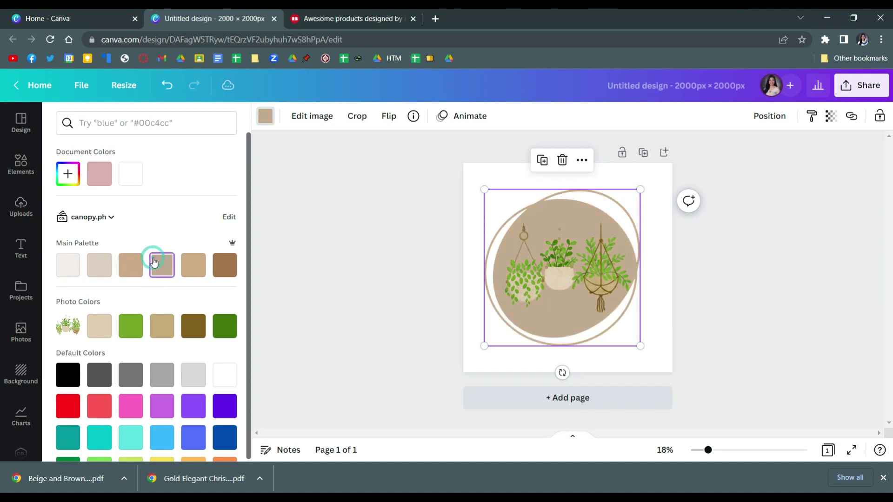
pyautogui.click(137, 272)
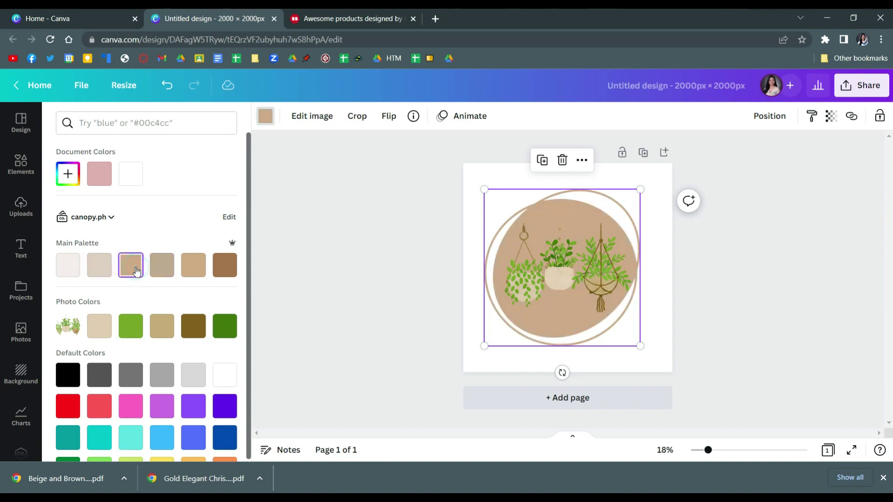
pyautogui.click(336, 246)
# Download the design as a PNG with a transparent background
pyautogui.click(346, 239)
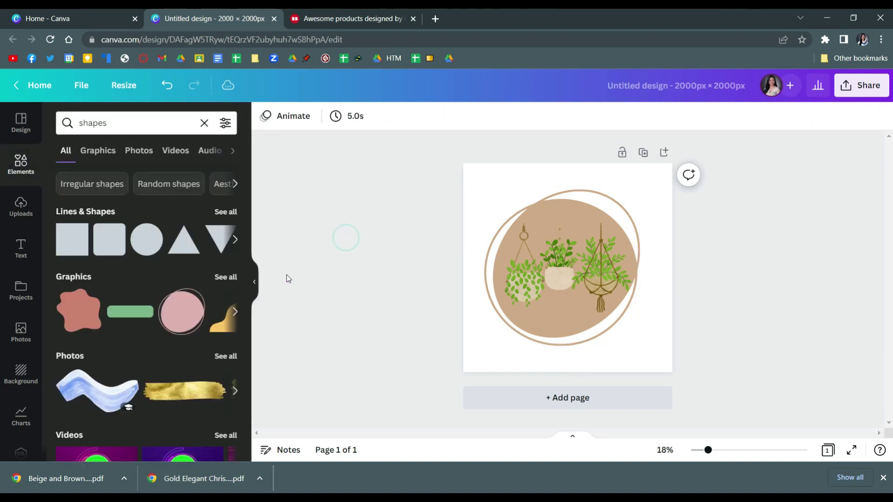
pyautogui.click(257, 284)
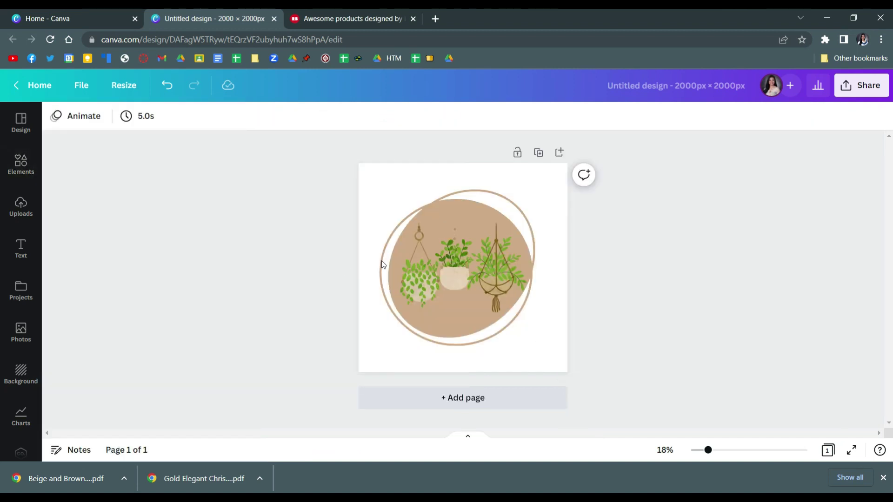
pyautogui.click(855, 85)
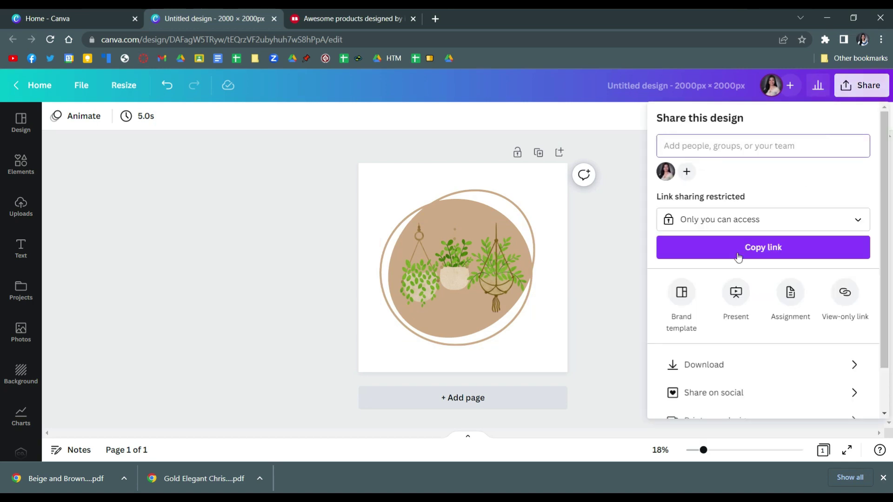
pyautogui.click(705, 367)
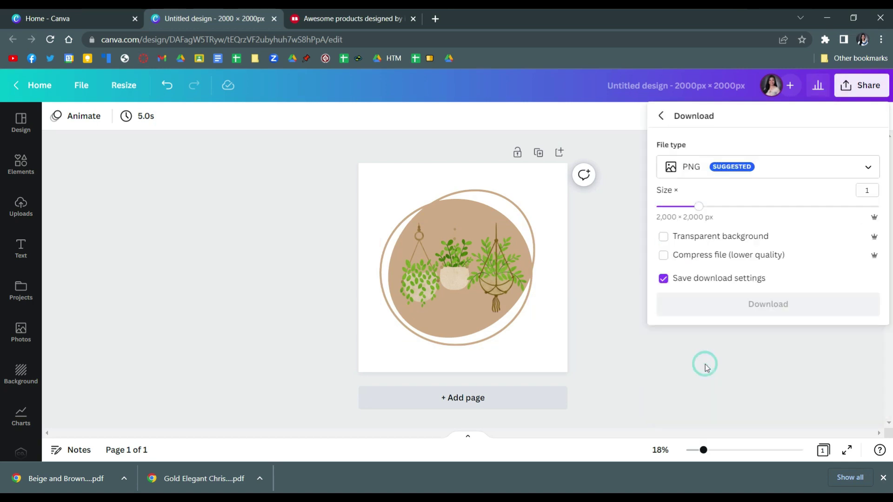
pyautogui.click(726, 164)
pyautogui.click(700, 239)
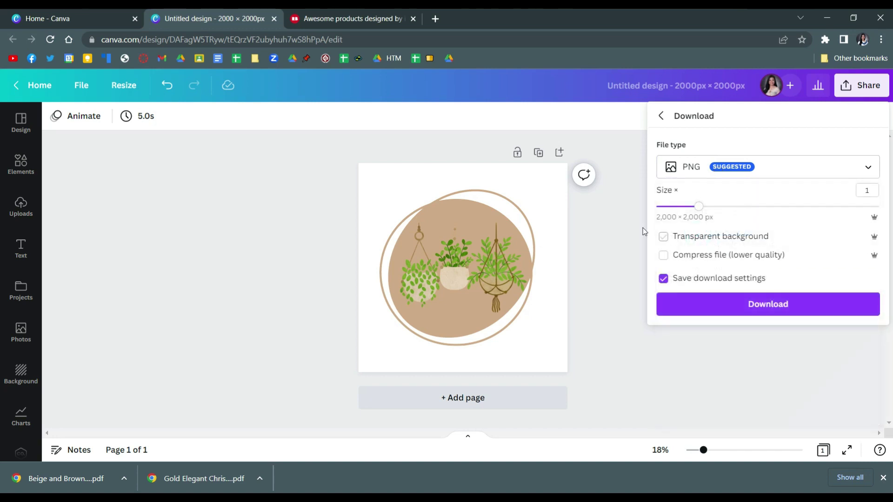
pyautogui.click(664, 237)
pyautogui.click(724, 304)
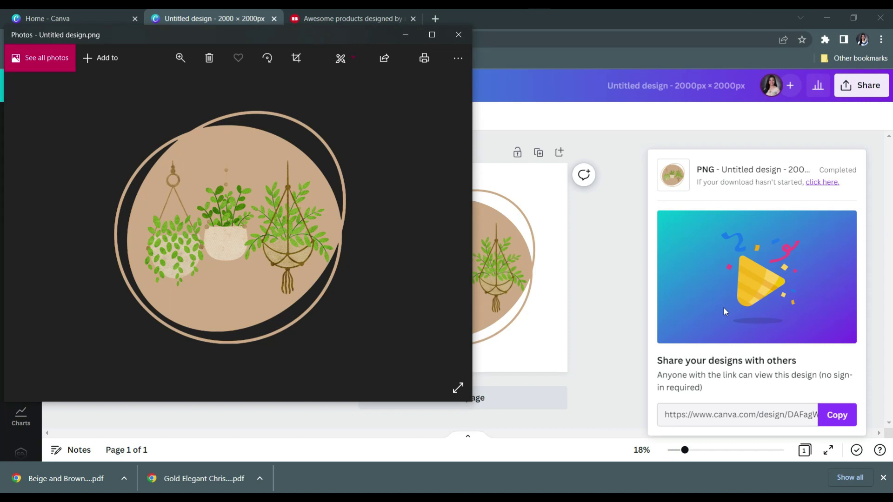
# Close the Photos preview of the downloaded PNG
pyautogui.click(459, 32)
# Switch to the Redbubble tab and open the Signup page
pyautogui.click(378, 27)
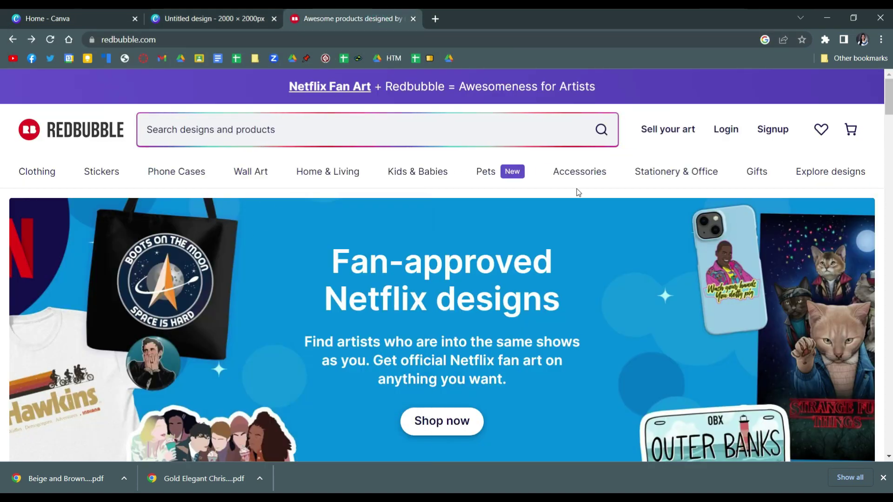
pyautogui.click(774, 132)
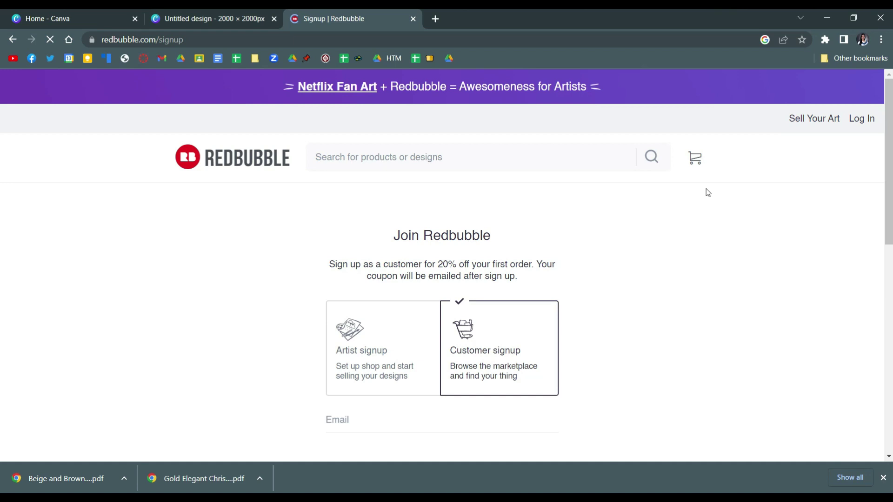
# Choose Artist signup and fill in the account email and a shop name
pyautogui.click(404, 360)
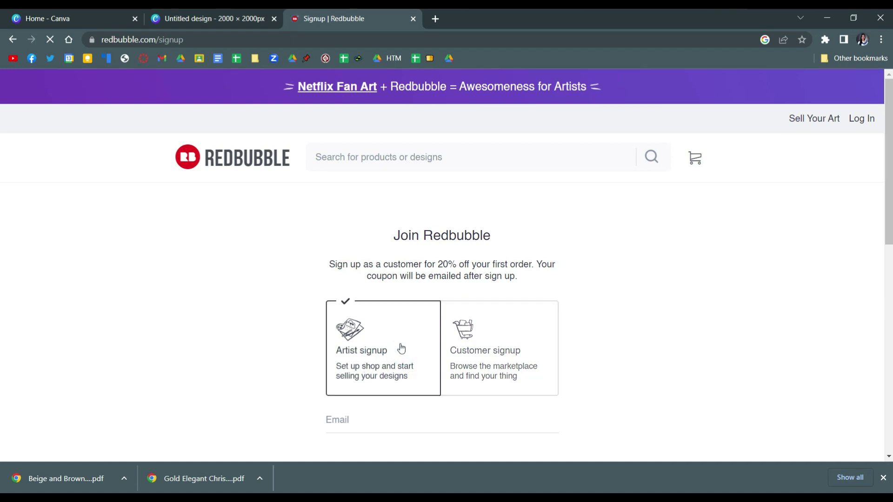
pyautogui.scroll(-2, 372, 340)
pyautogui.click(361, 306)
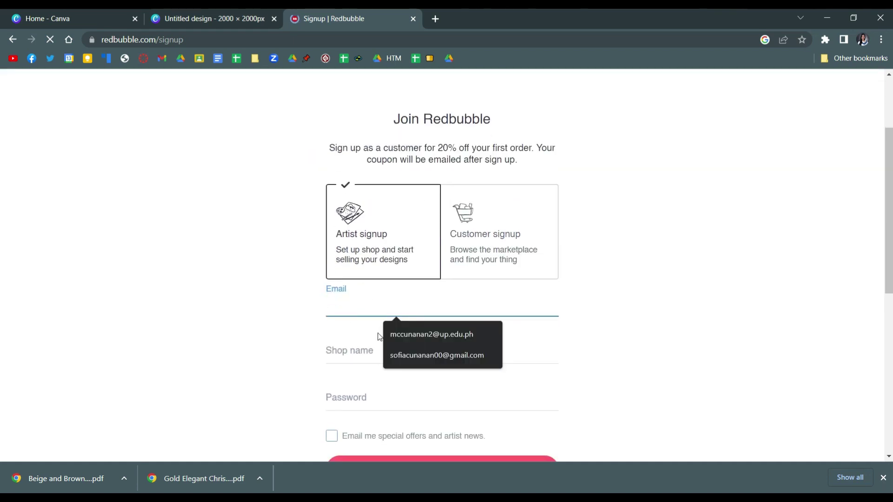
pyautogui.click(399, 353)
pyautogui.click(378, 359)
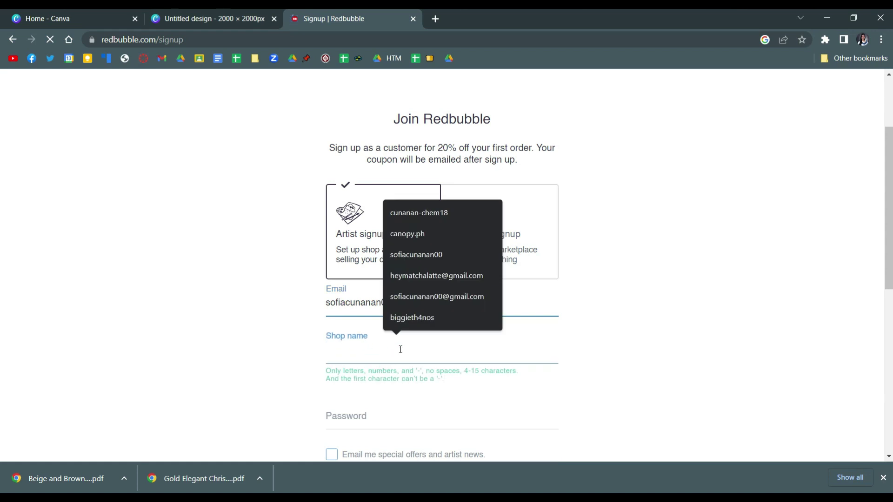
pyautogui.click(371, 354)
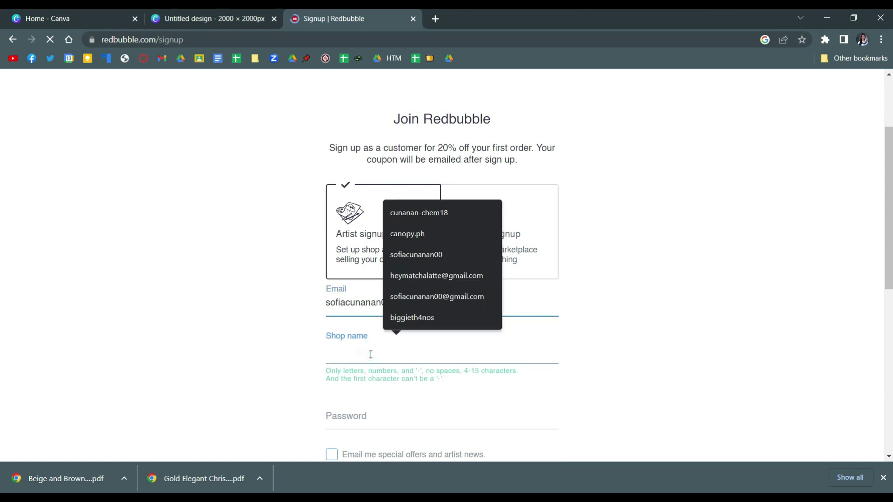
pyautogui.click(371, 354)
pyautogui.write('pastlemood')
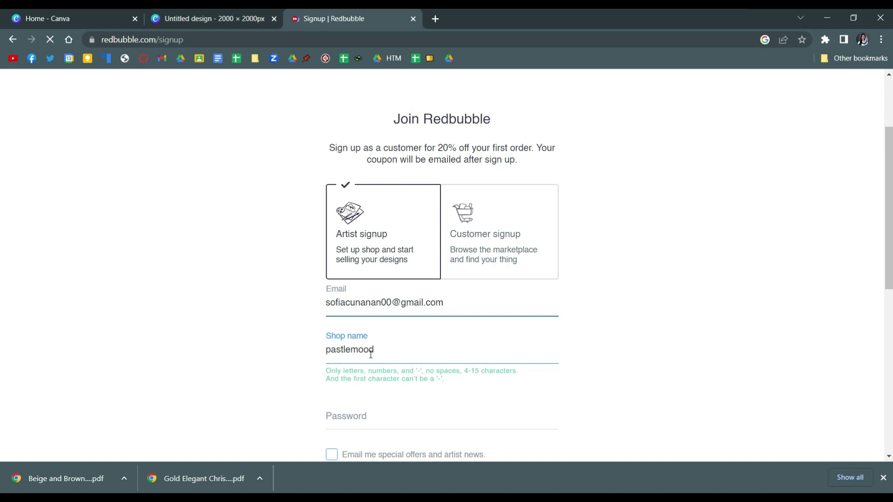
pyautogui.click(253, 342)
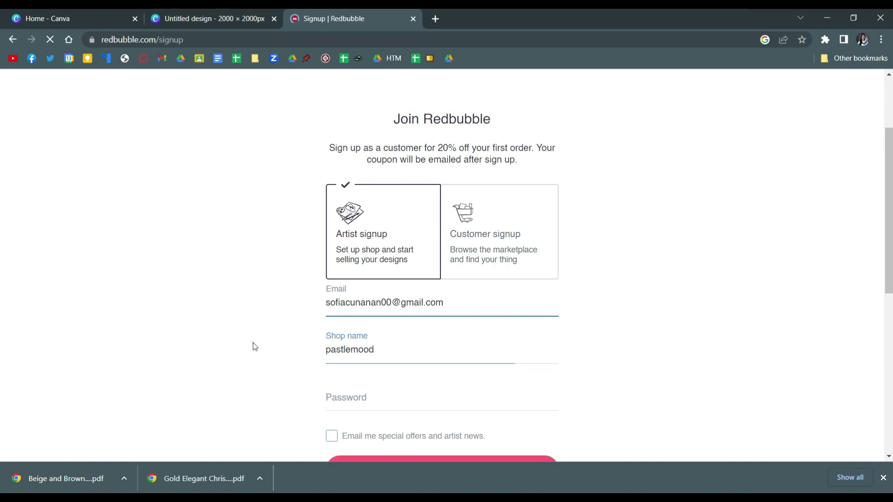
# Enter the account password and submit the artist sign-up
pyautogui.scroll(-3, 254, 342)
pyautogui.click(401, 284)
pyautogui.write('p')
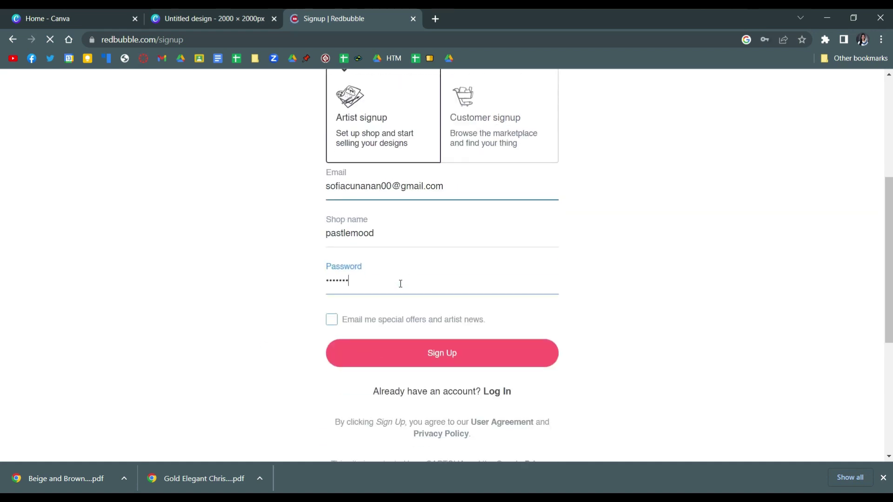
pyautogui.write('••')
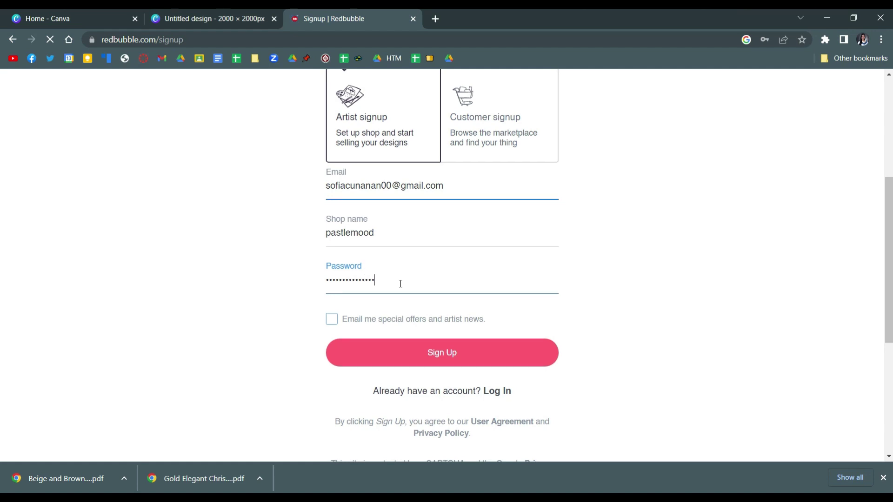
pyautogui.click(437, 357)
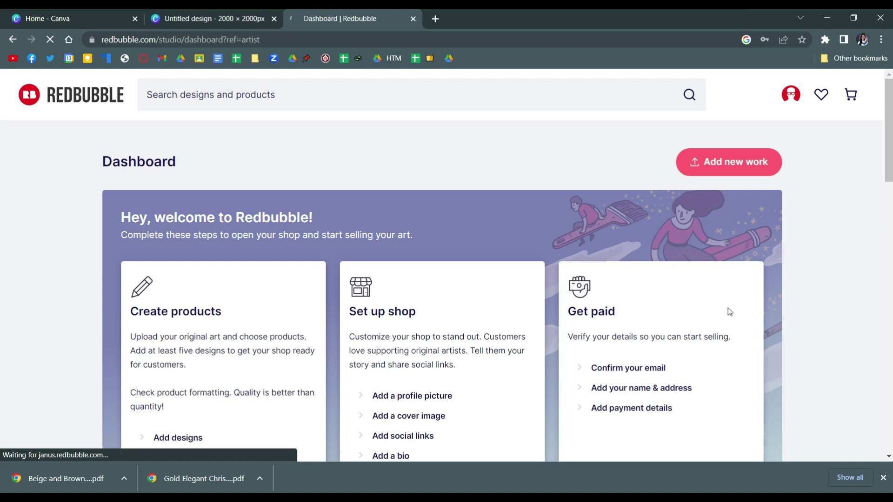
# Upload 'Untitled design' from Downloads as new work via Add designs
pyautogui.scroll(-2, 245, 321)
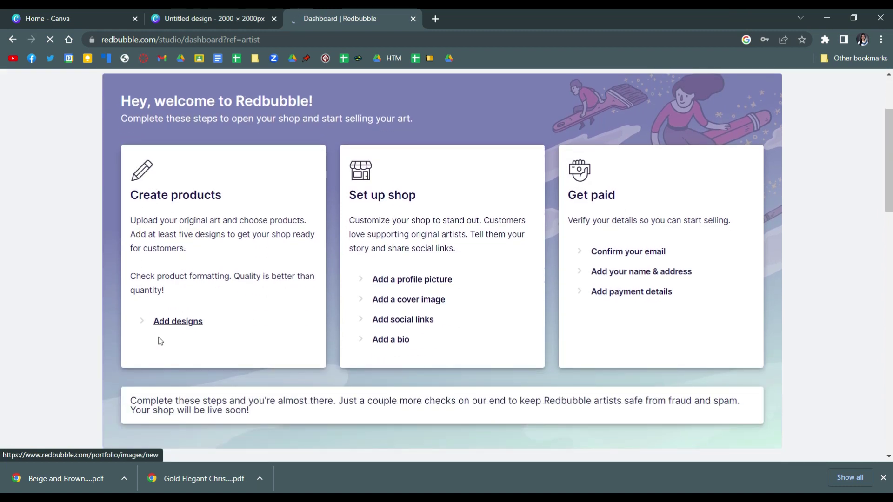
pyautogui.click(175, 328)
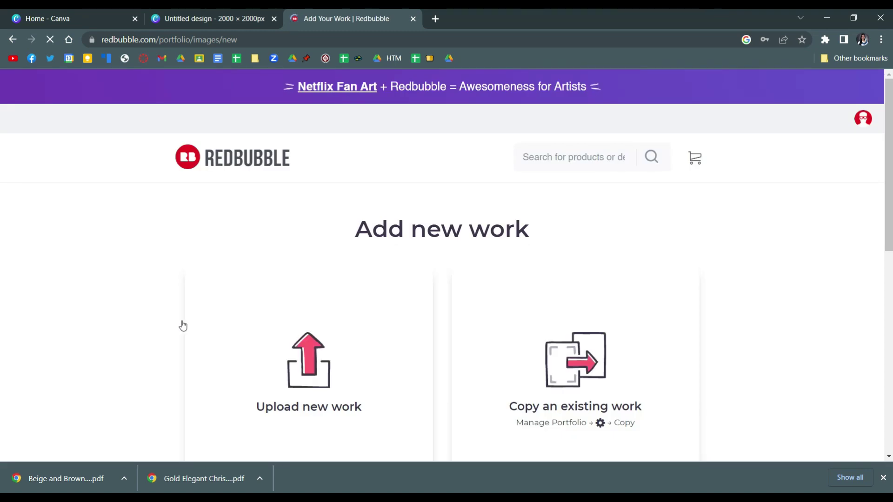
pyautogui.scroll(-3, 349, 271)
pyautogui.scroll(1, 350, 270)
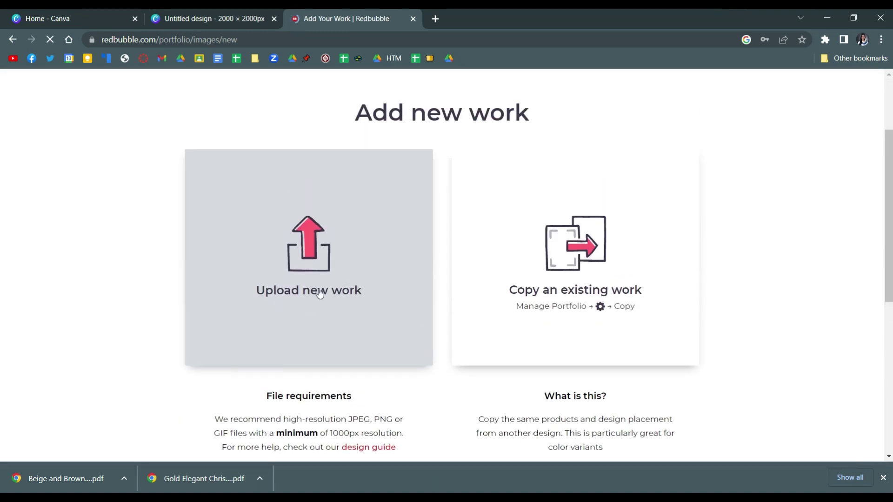
pyautogui.click(321, 282)
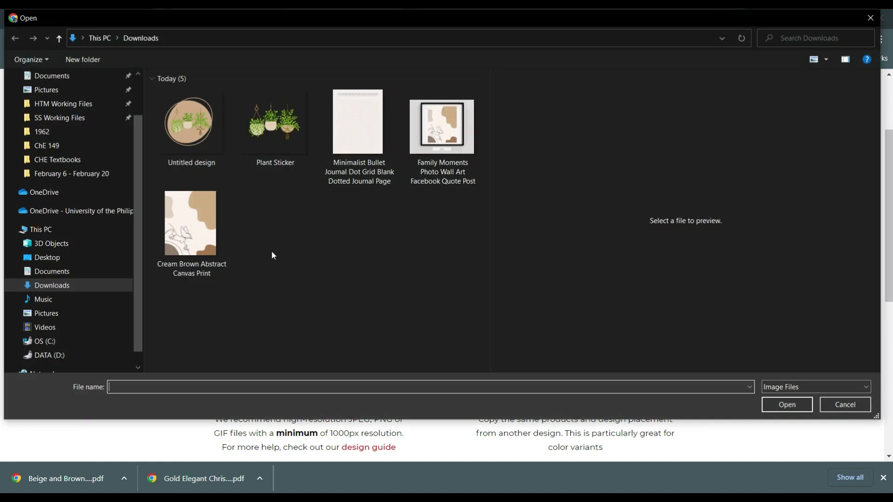
pyautogui.click(172, 127)
pyautogui.doubleClick(172, 127)
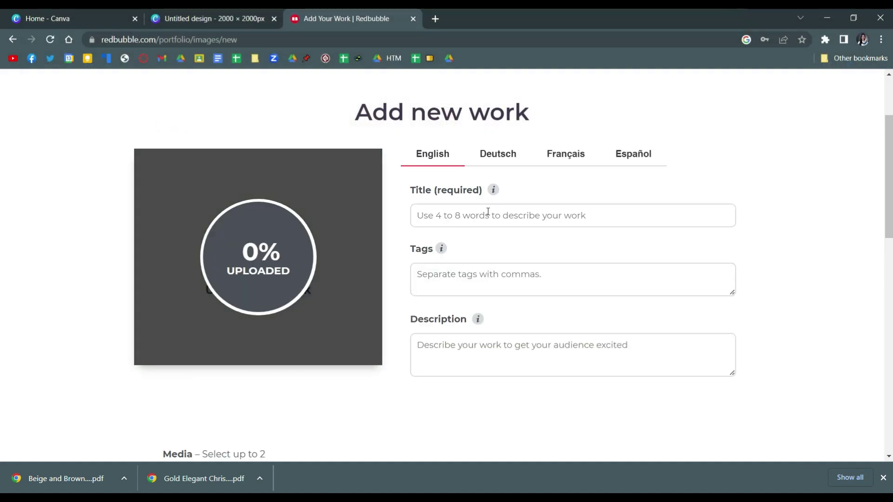
# Title the work 'Plant' and tag it #plant, #pastel and #cute
pyautogui.click(488, 212)
pyautogui.write('Plant')
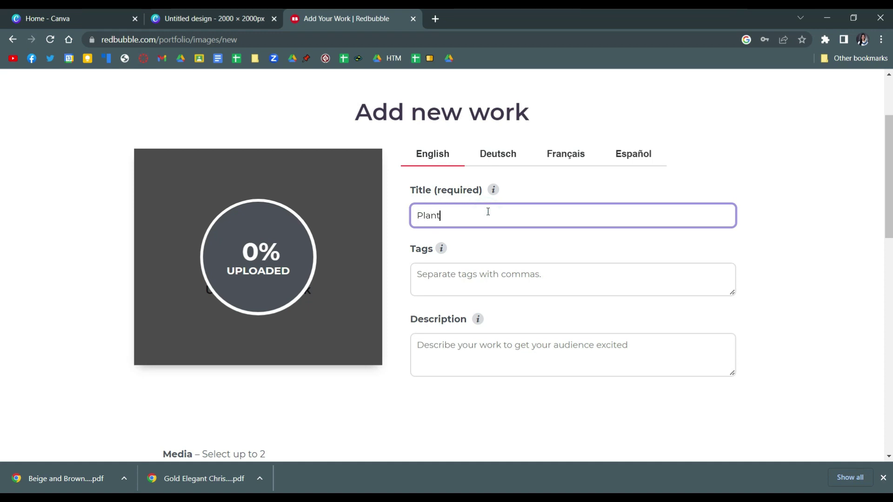
pyautogui.click(533, 286)
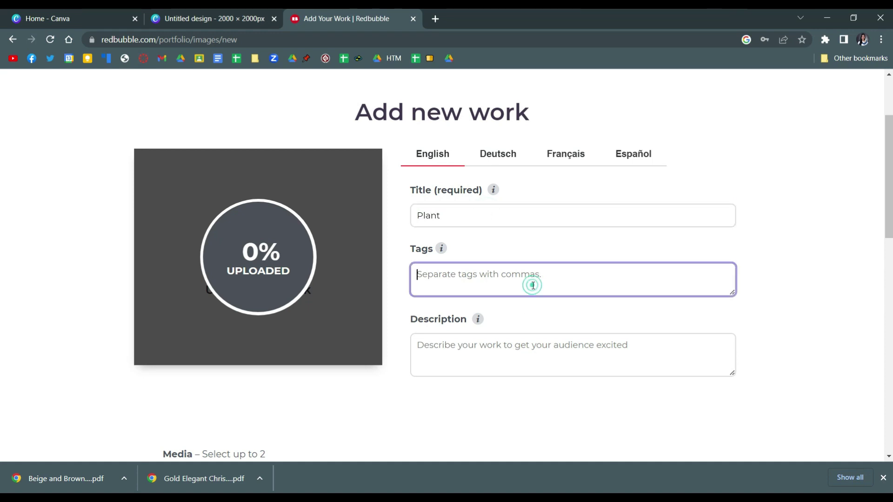
pyautogui.write('@pl')
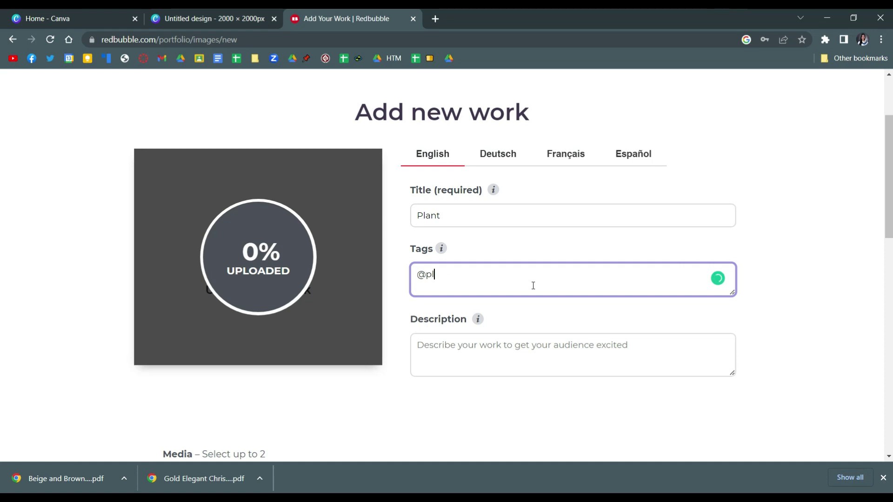
pyautogui.press('BackSpace')
pyautogui.press('BackSpace')
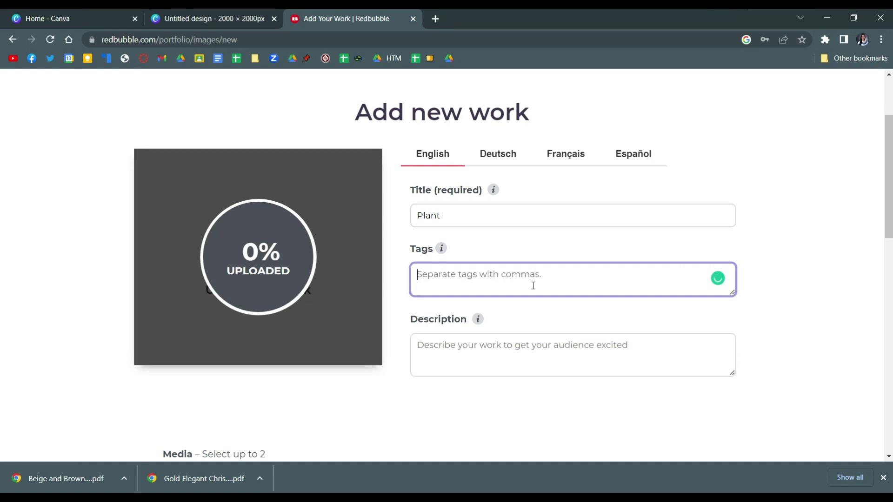
pyautogui.write('#plan')
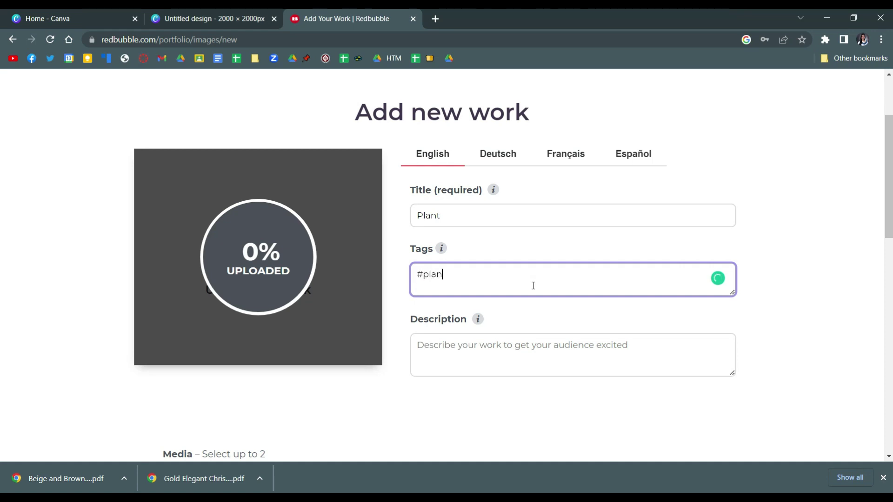
pyautogui.write('t,')
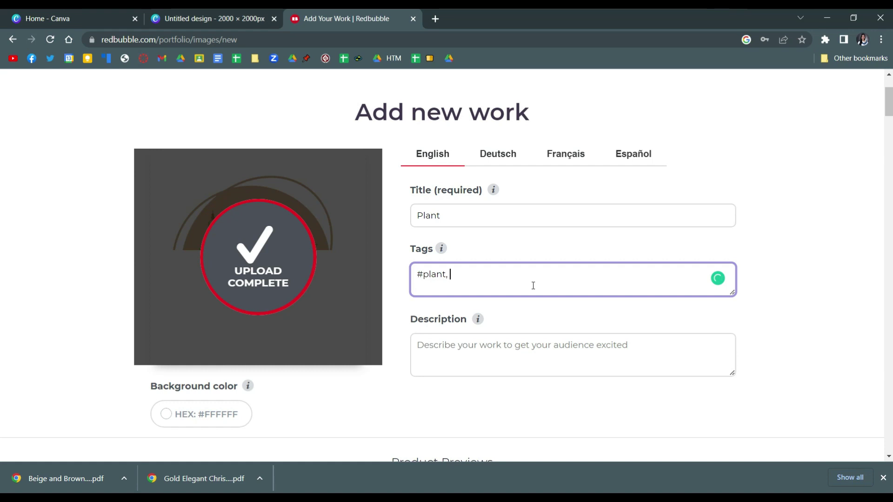
pyautogui.write('paste')
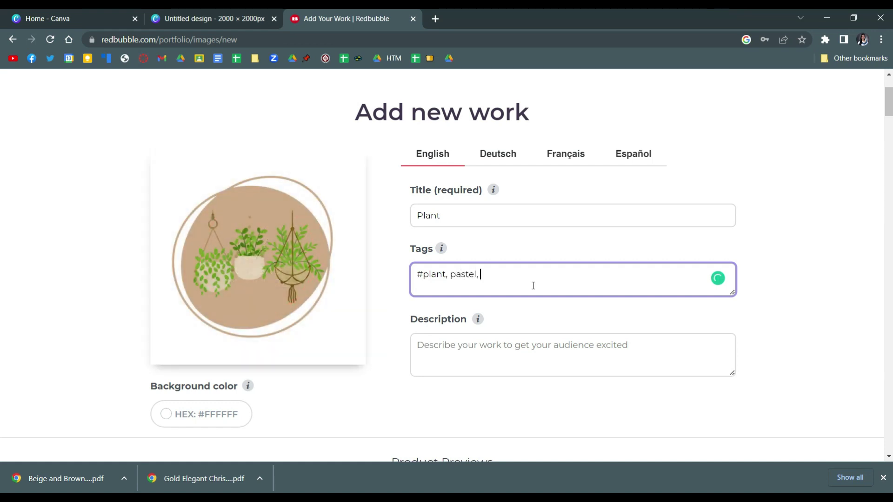
pyautogui.write('l,')
pyautogui.click(452, 277)
pyautogui.write('#')
pyautogui.write('#cutew')
pyautogui.click(515, 351)
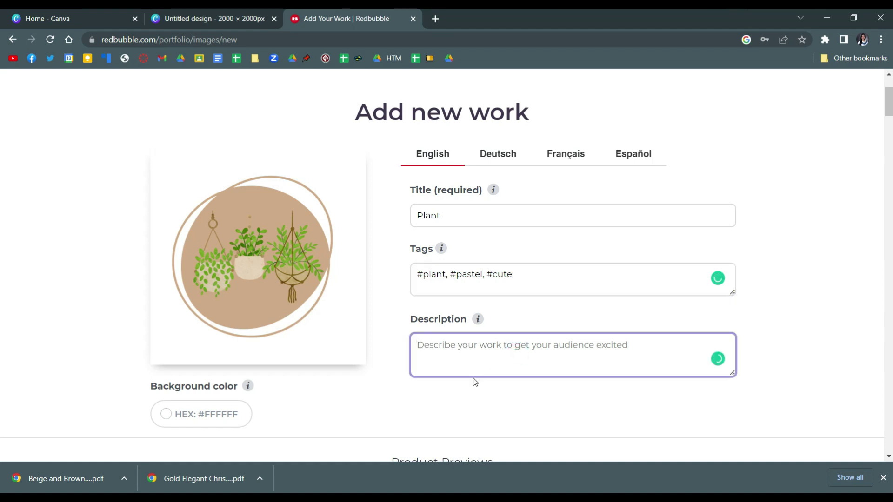
pyautogui.scroll(-1, 475, 367)
pyautogui.scroll(-2, 450, 278)
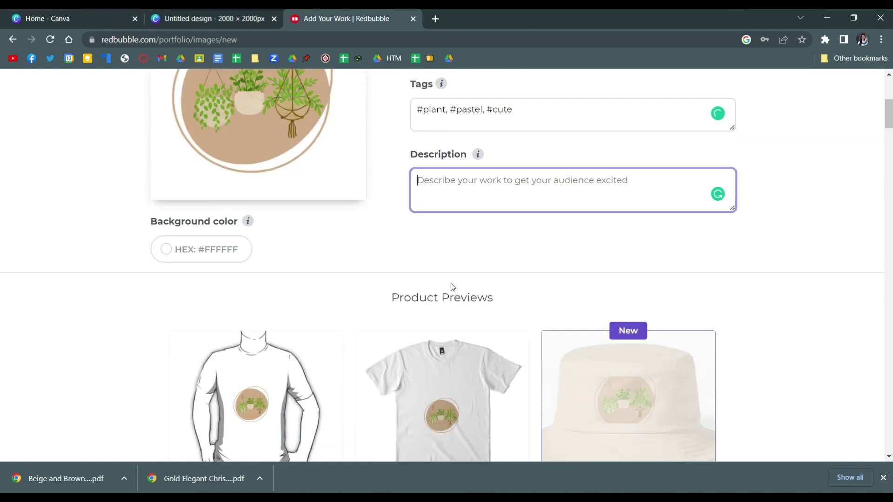
pyautogui.scroll(-10, 452, 283)
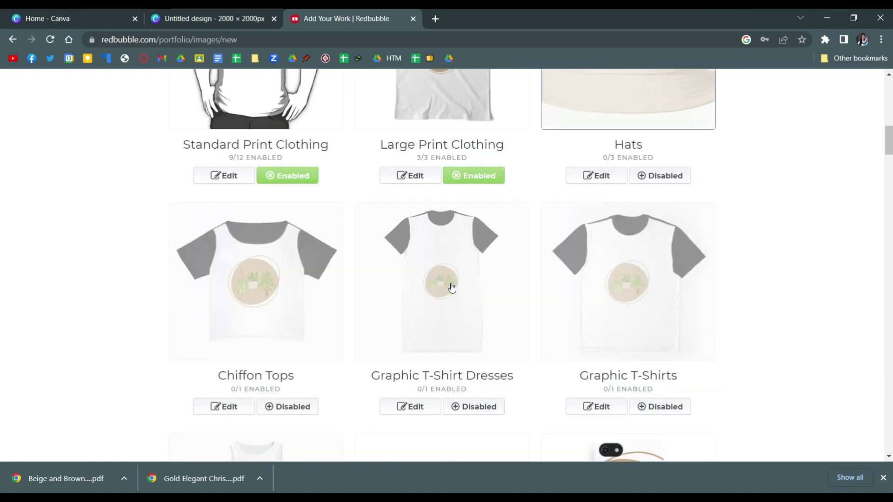
pyautogui.scroll(-4, 451, 288)
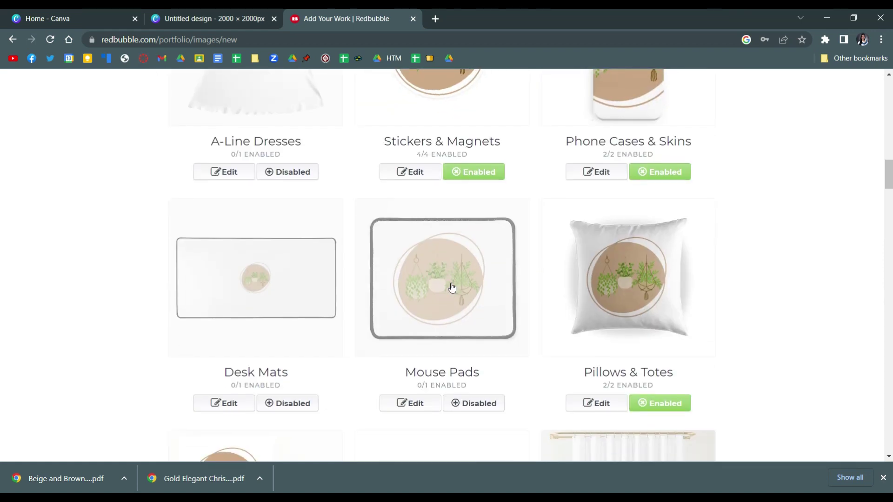
pyautogui.scroll(-5, 452, 288)
pyautogui.scroll(-4, 452, 288)
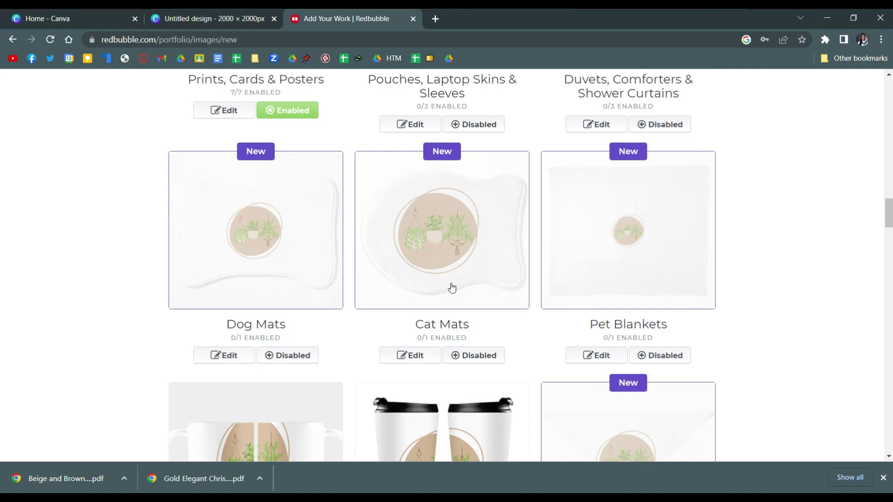
pyautogui.scroll(-5, 452, 288)
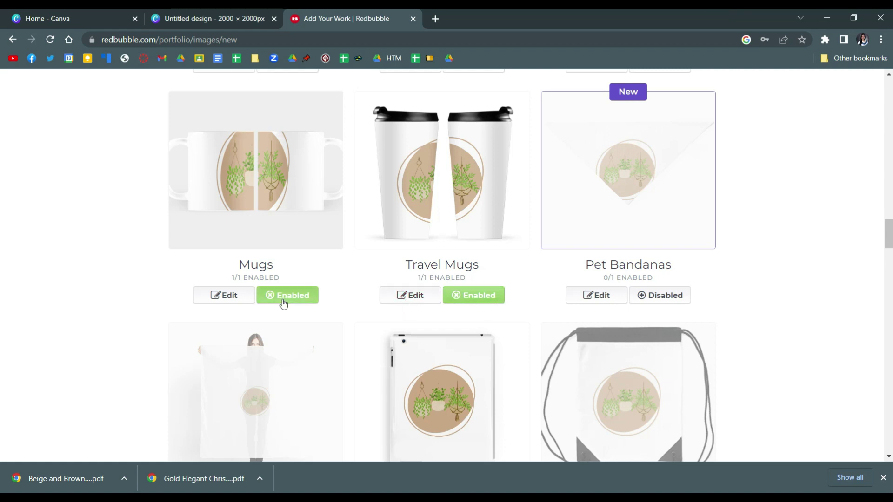
pyautogui.scroll(-8, 286, 306)
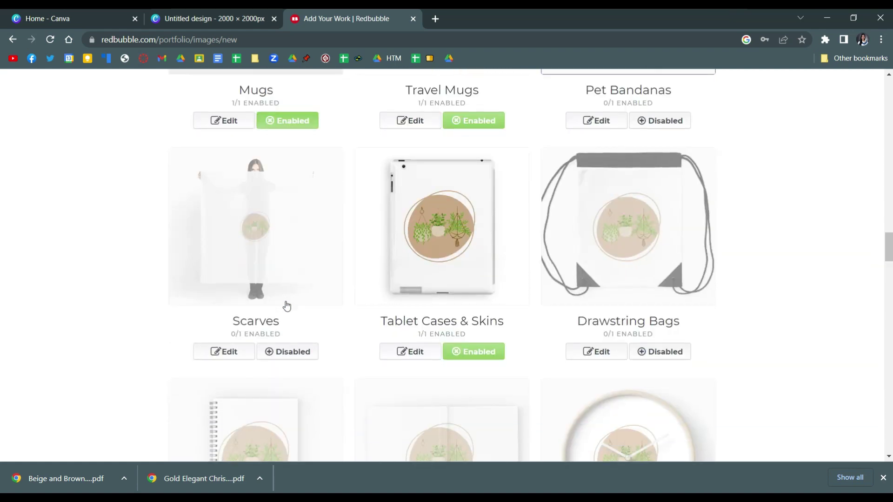
pyautogui.scroll(-20, 286, 306)
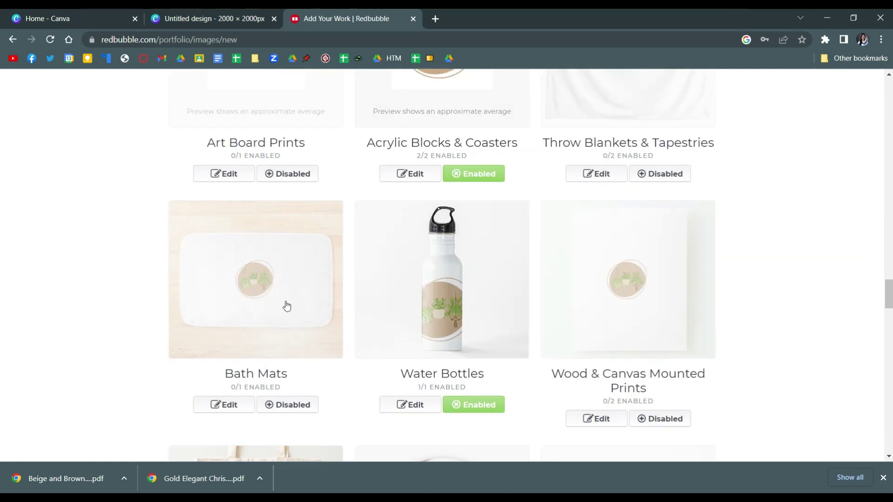
pyautogui.scroll(-7, 286, 305)
pyautogui.scroll(4, 286, 306)
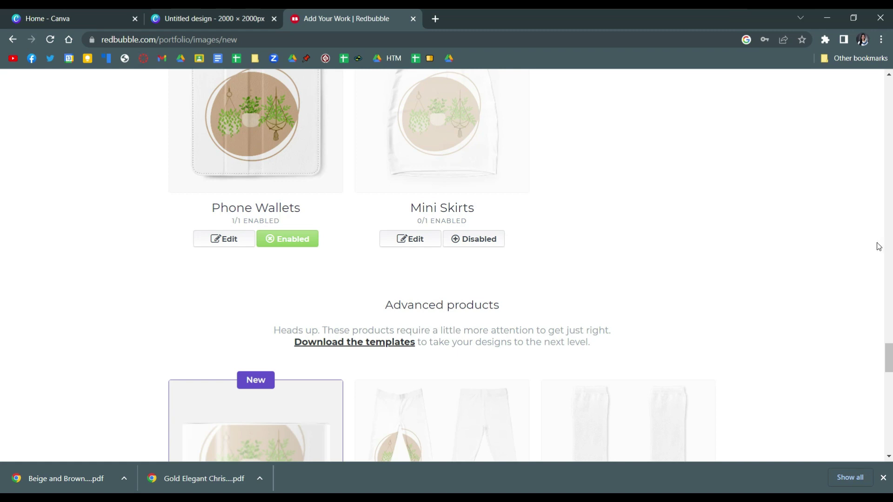
pyautogui.scroll(3, 286, 309)
pyautogui.scroll(4, 277, 251)
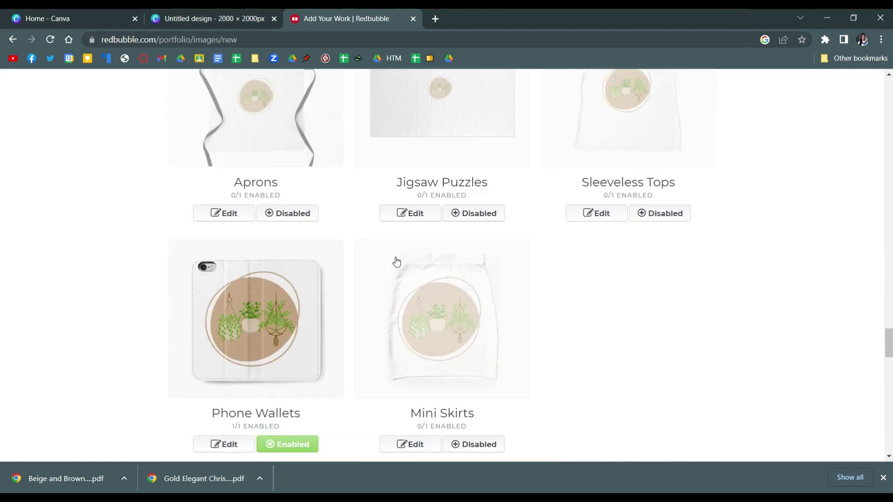
pyautogui.scroll(-20, 1, 326)
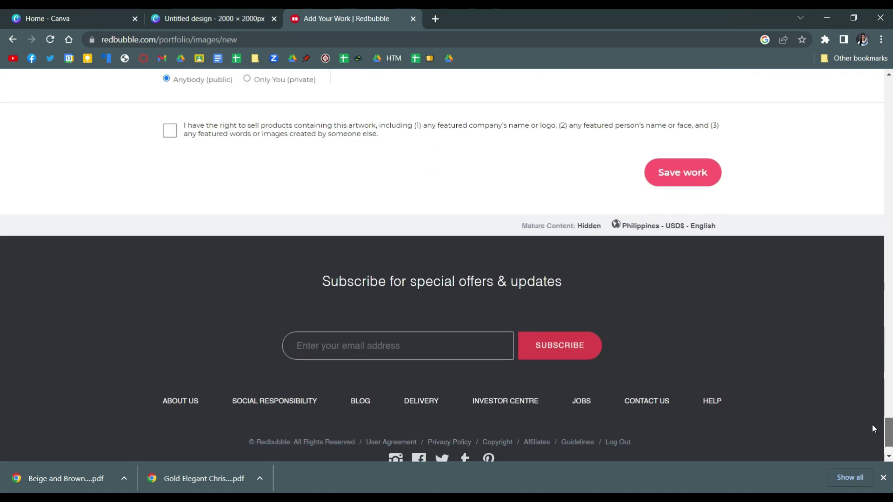
pyautogui.scroll(7, 1, 372)
pyautogui.scroll(-1, 1, 407)
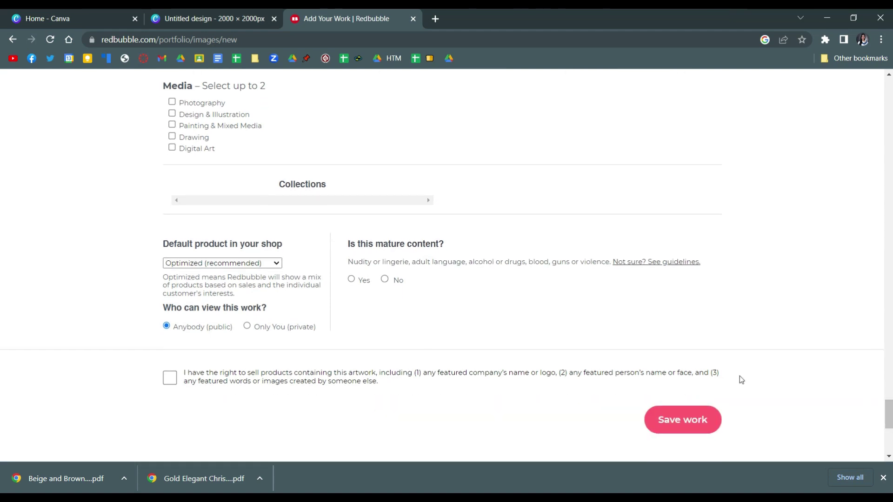
pyautogui.scroll(5, 333, 262)
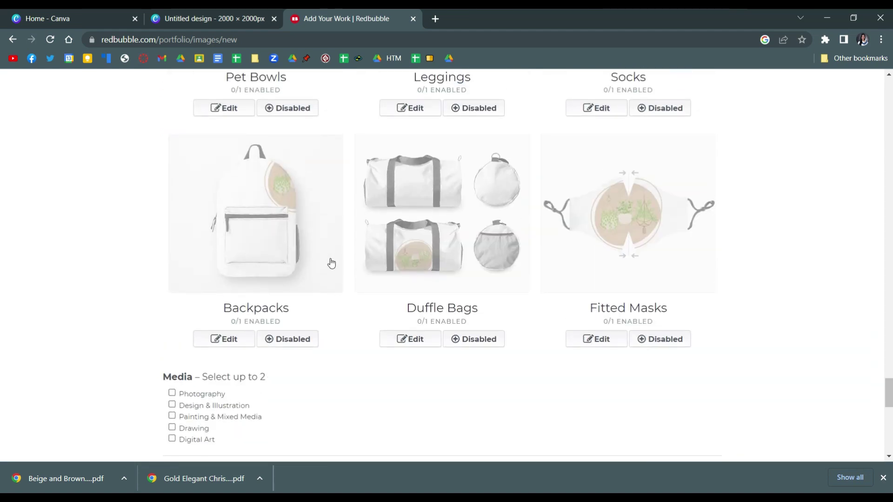
pyautogui.scroll(5, 524, 353)
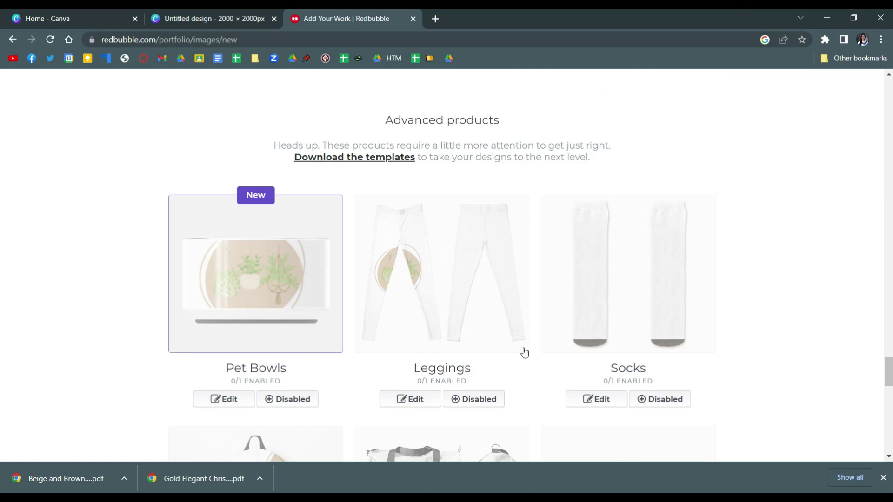
pyautogui.scroll(6, 525, 352)
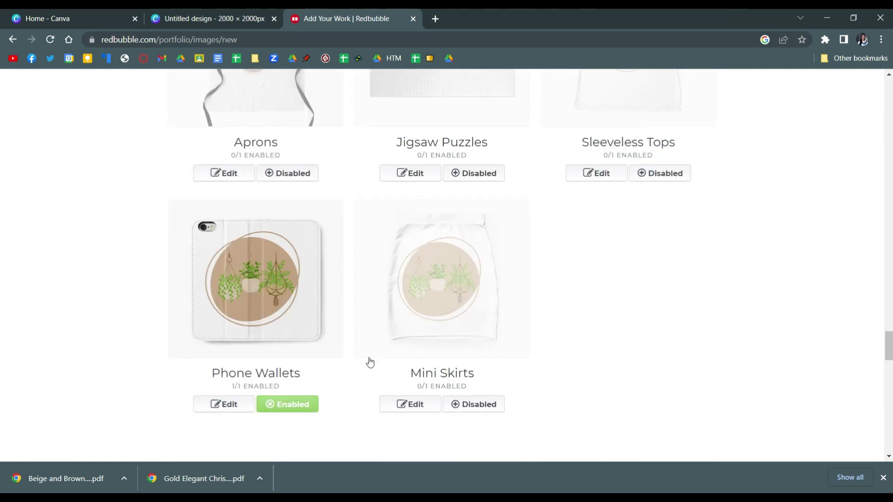
pyautogui.scroll(8, 397, 344)
pyautogui.scroll(-9, 433, 341)
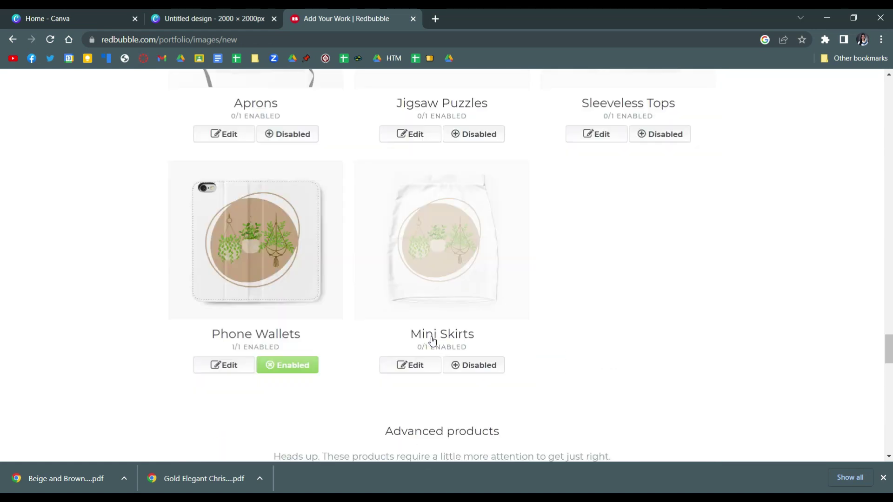
pyautogui.scroll(-18, 432, 341)
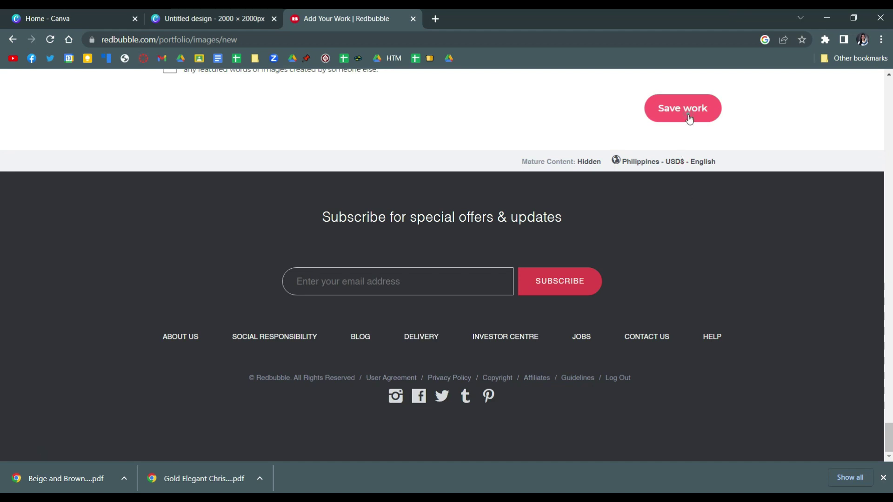
# Confirm the selling rights, answer No to mature content, and save the plant sticker as new work
pyautogui.scroll(2, 678, 130)
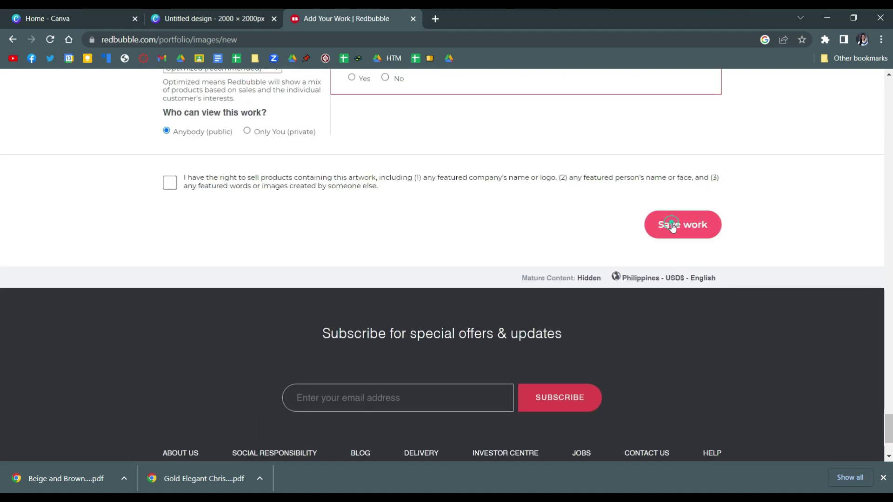
pyautogui.click(170, 184)
pyautogui.click(670, 229)
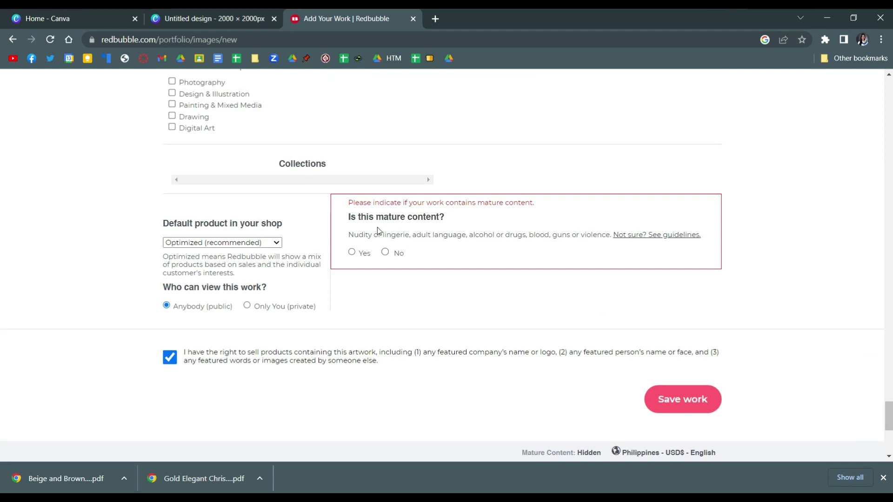
pyautogui.click(398, 252)
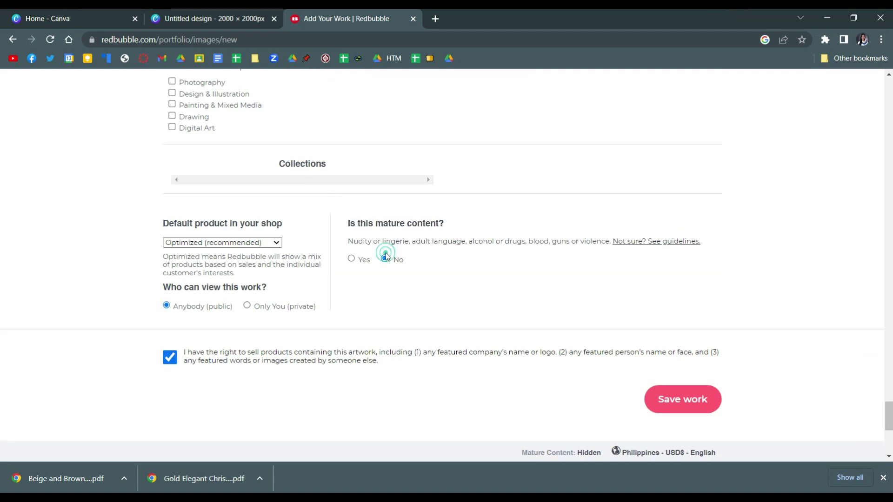
pyautogui.click(661, 401)
pyautogui.scroll(6, 574, 321)
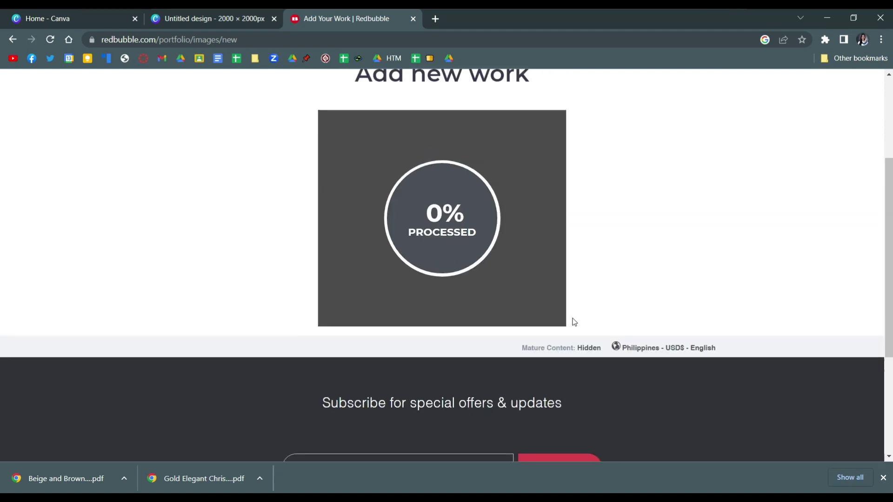